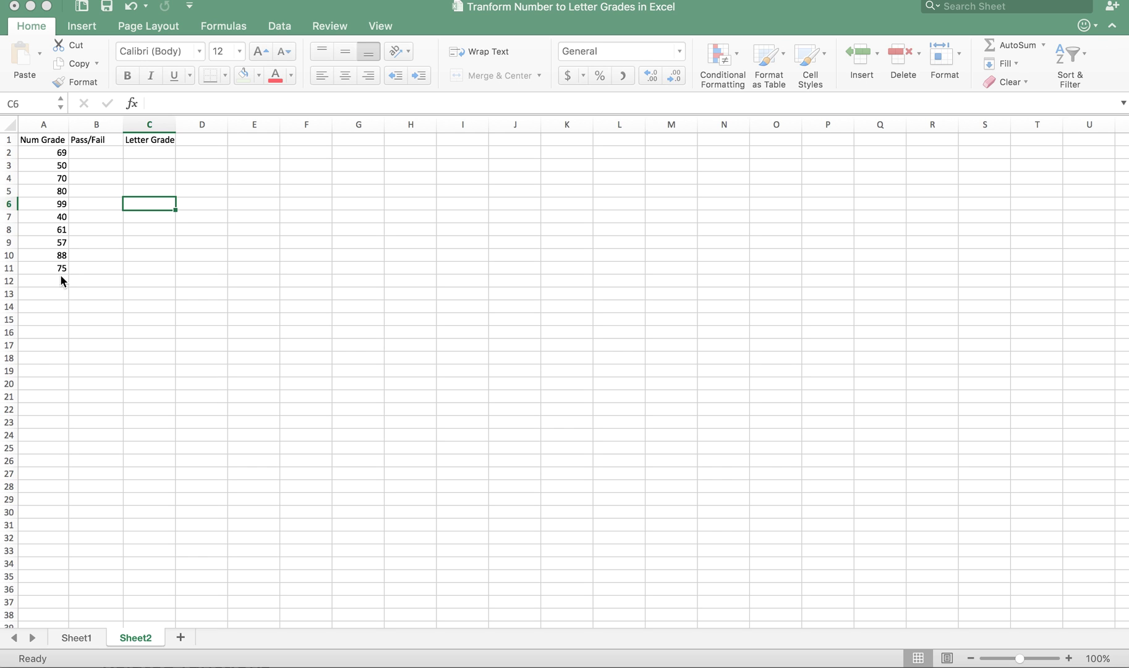
Step: Enter =IF(A2>=60, "Pass", "Fail") in B2 so the score of 69 shows Pass
{"action": "left_click", "coordinate": [99, 153]}
{"action": "left_click", "coordinate": [99, 153]}
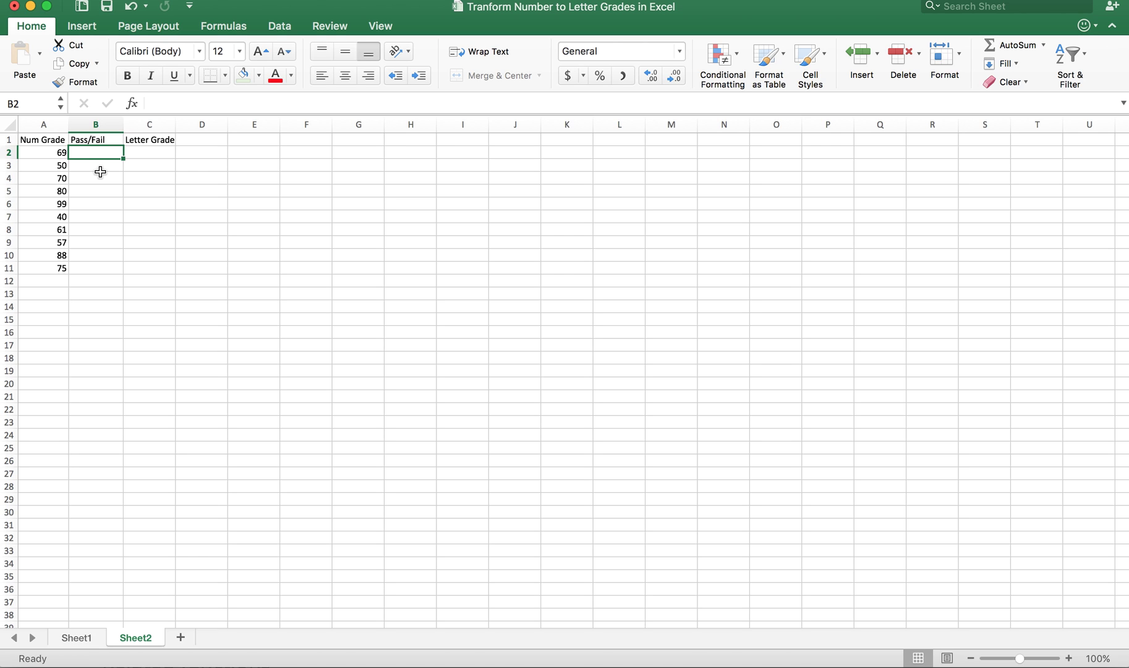
{"action": "type", "text": "="}
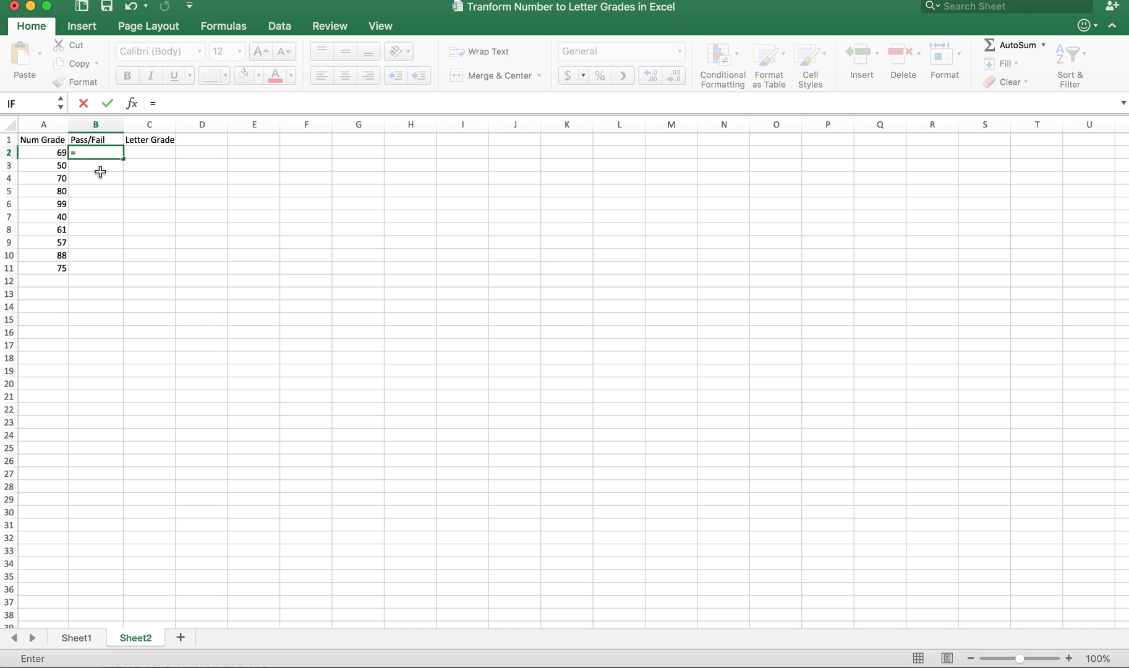
{"action": "type", "text": "IF"}
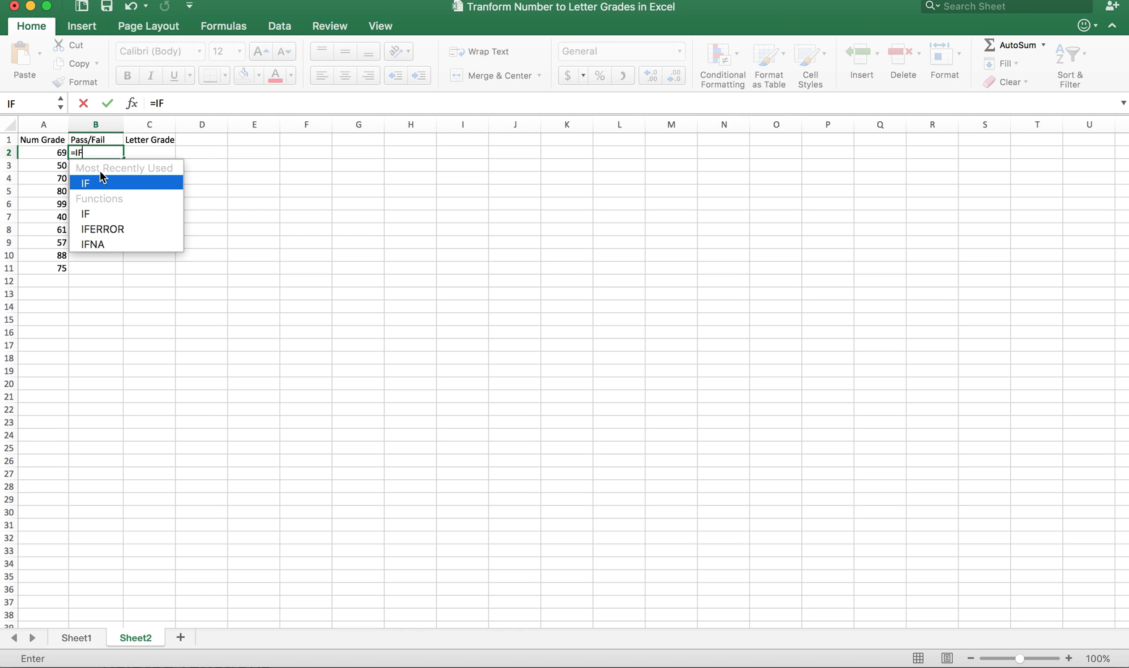
{"action": "double_click", "coordinate": [103, 182]}
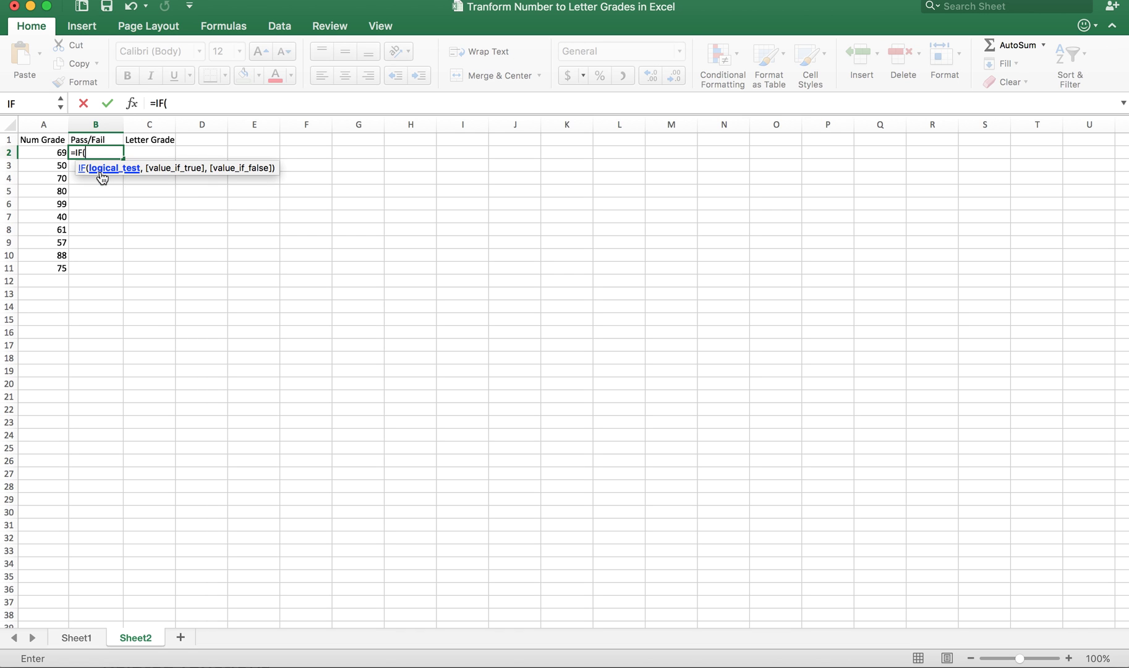
{"action": "left_click", "coordinate": [61, 153]}
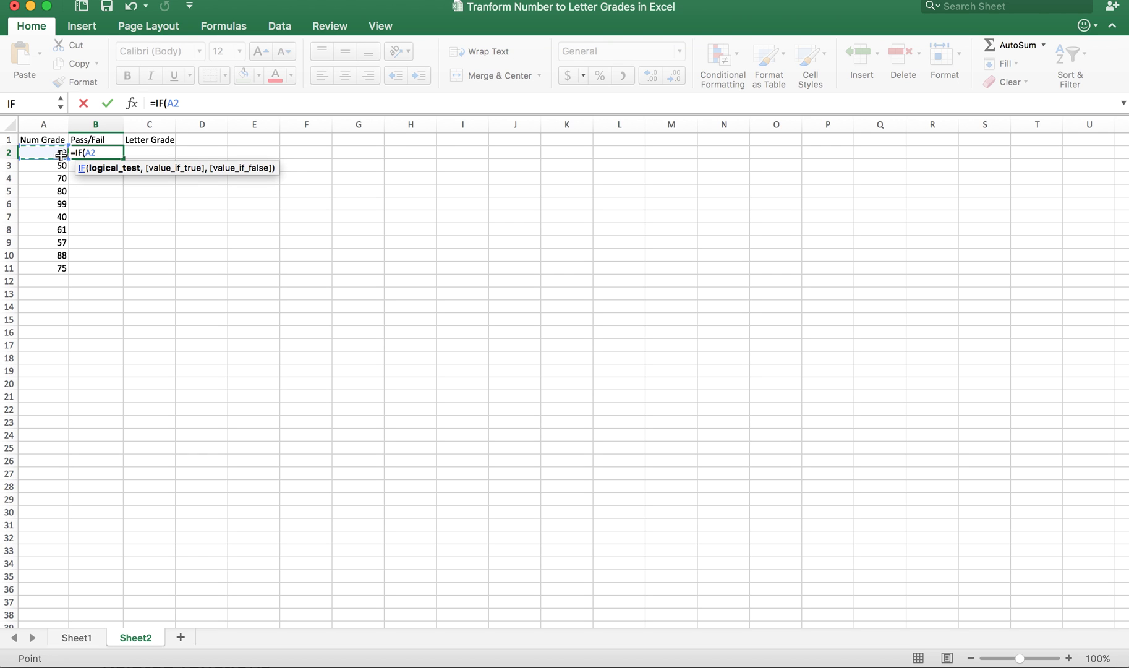
{"action": "type", "text": ">"}
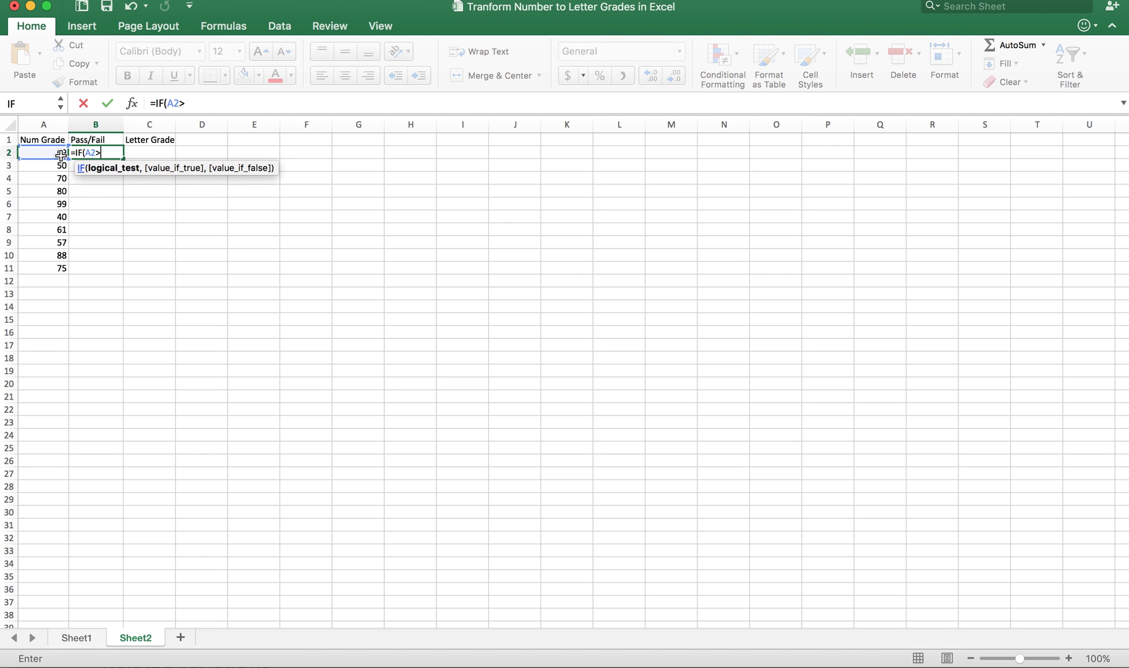
{"action": "type", "text": "=60, "}
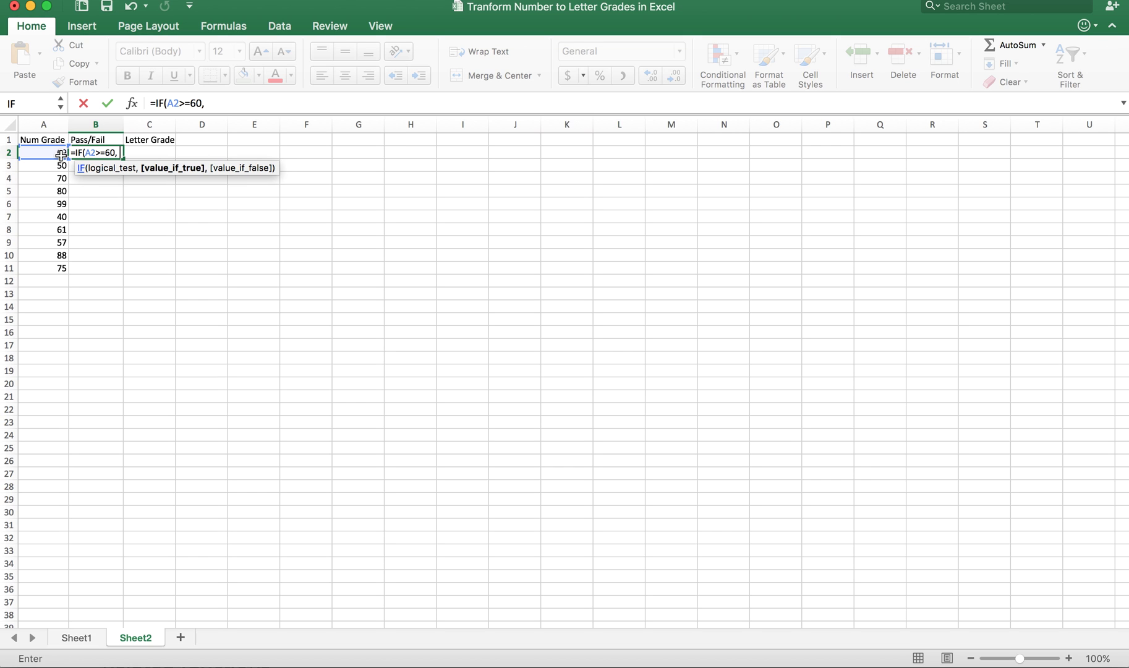
{"action": "type", "text": "\"Pass\", \""}
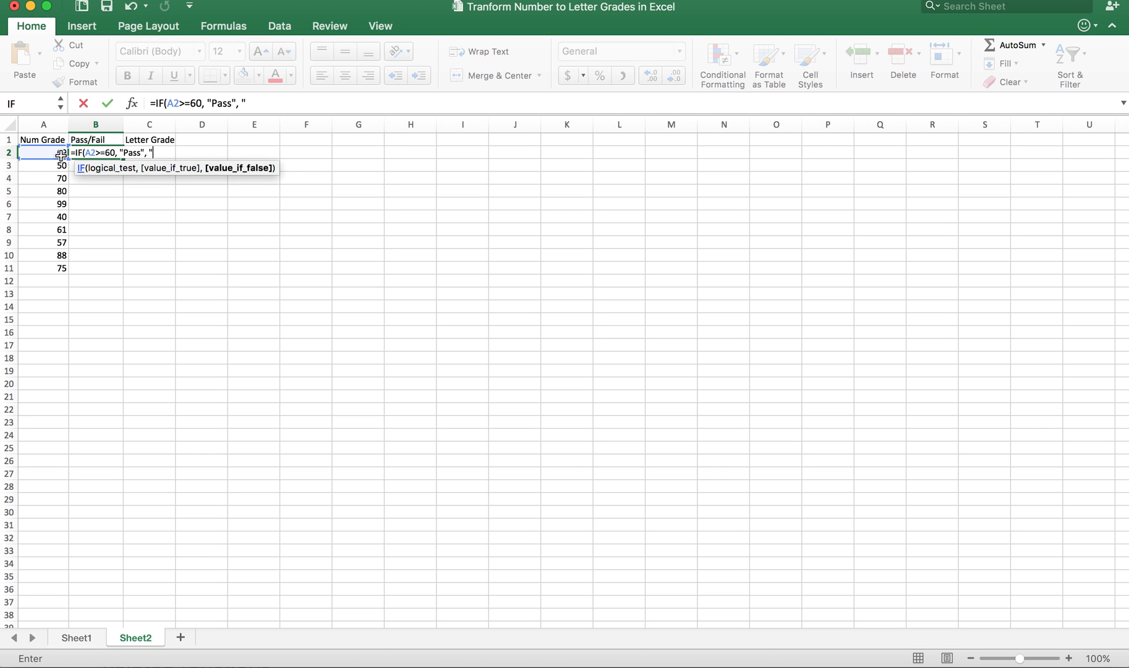
{"action": "type", "text": "Fail\")"}
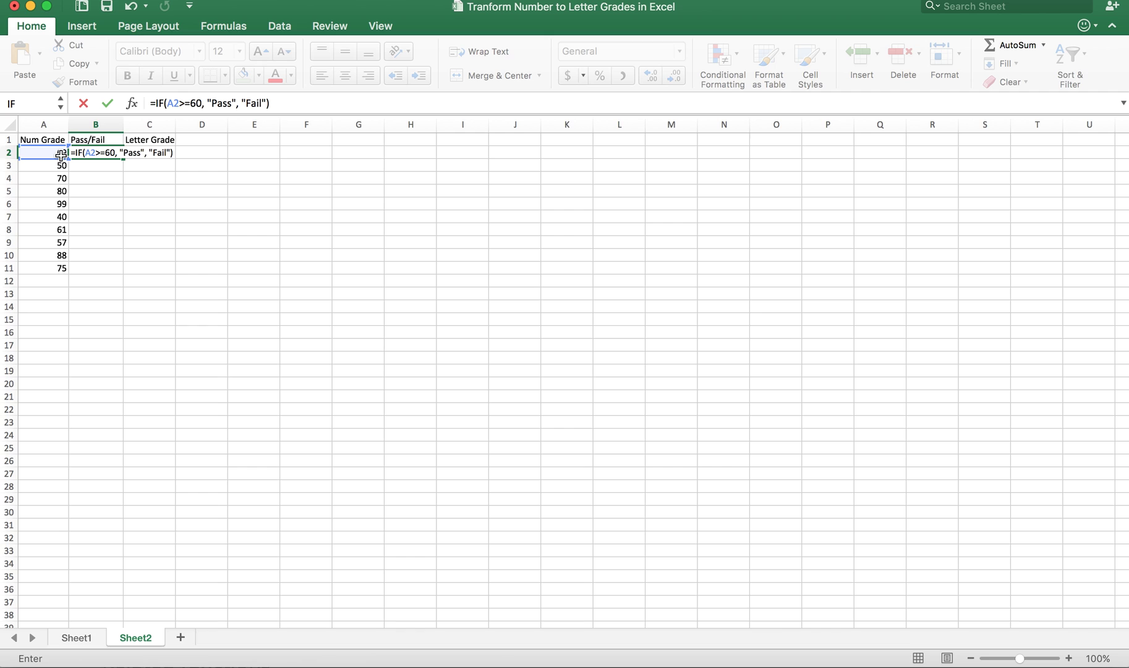
{"action": "key", "text": "Return"}
{"action": "left_click", "coordinate": [94, 147]}
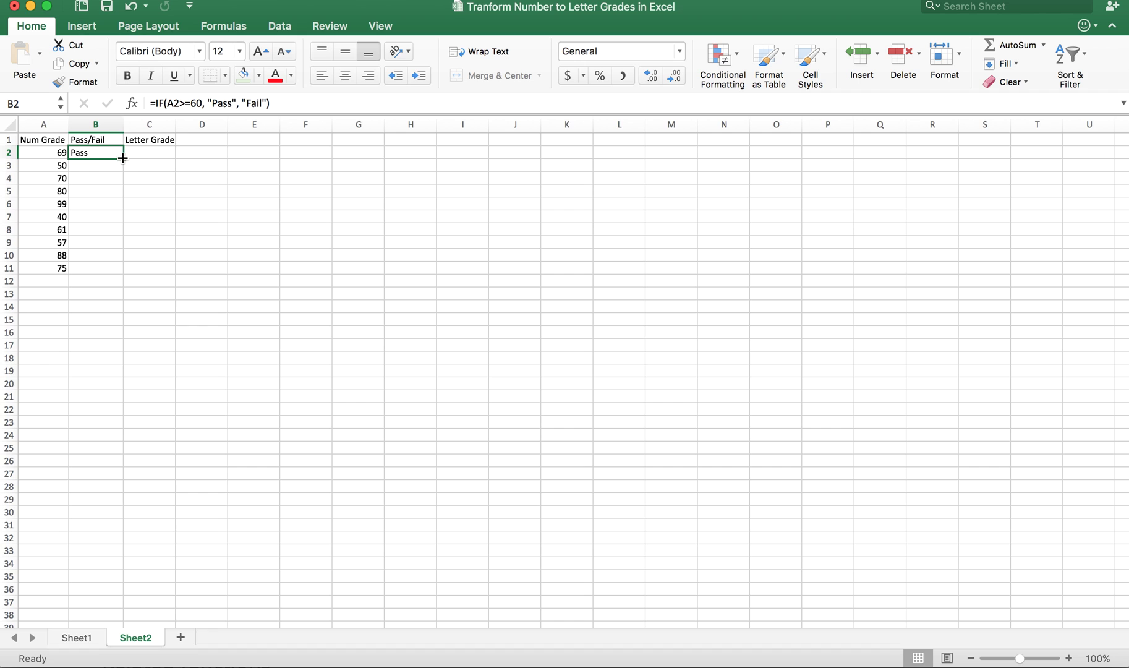
Step: Fill the Pass/Fail formula from B2 down to B11 and check the copy in B3
{"action": "left_click_drag", "start_coordinate": [122, 158], "coordinate": [119, 270]}
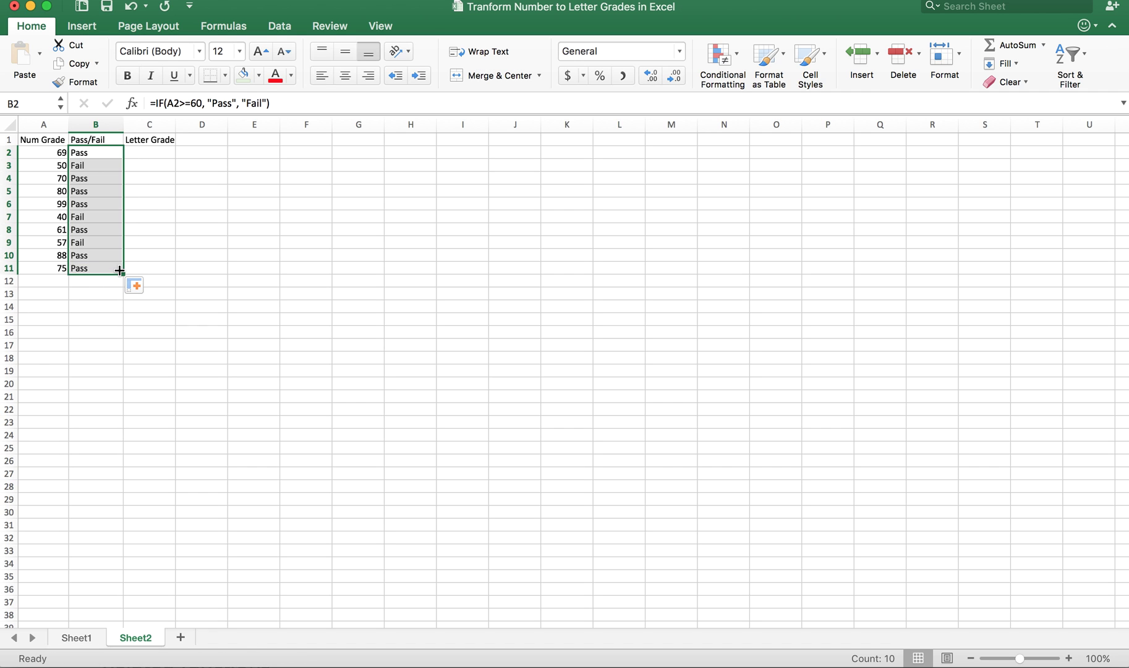
{"action": "left_click", "coordinate": [87, 166]}
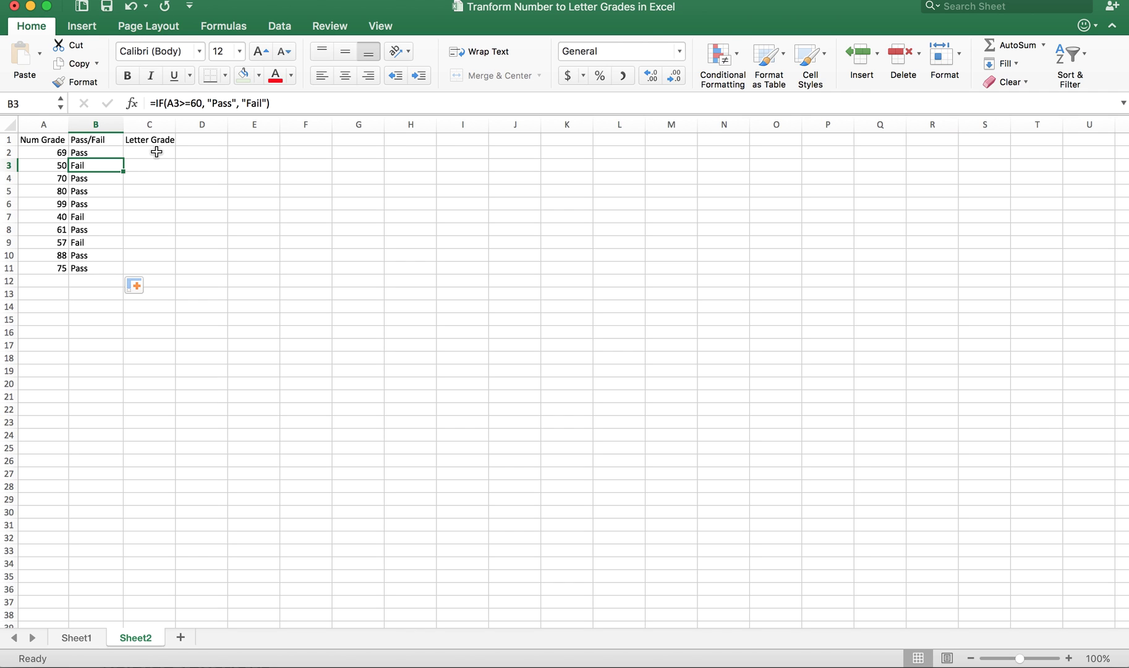
{"action": "left_click", "coordinate": [156, 153]}
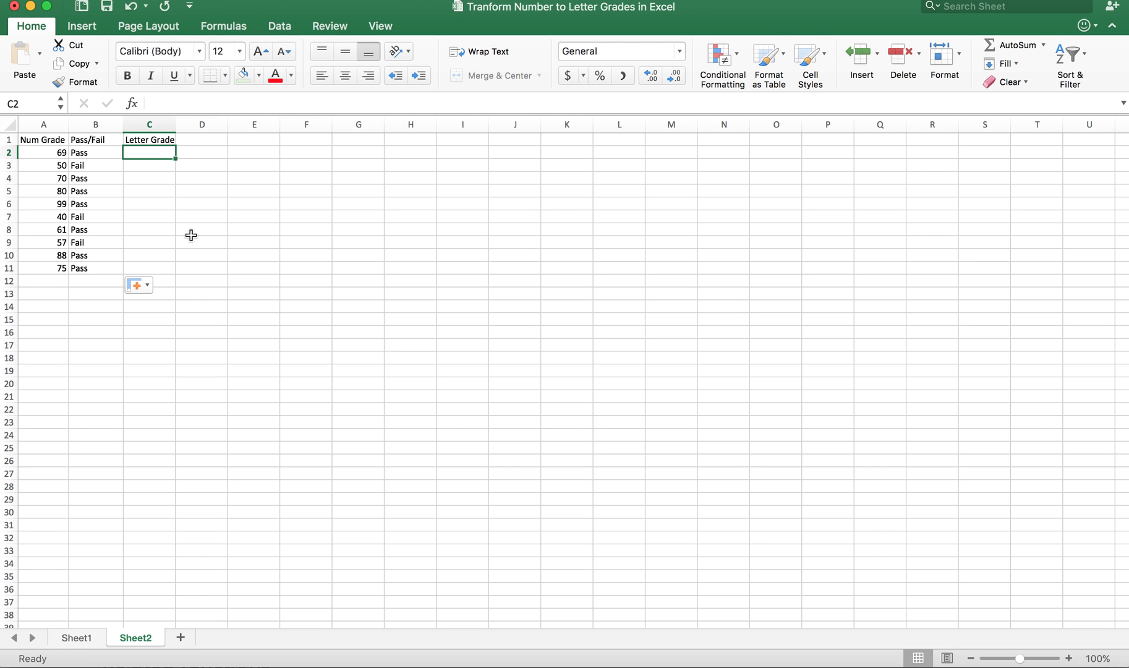
Step: Start C2's nested IF with the A (A2>=90) and B (A2>=80) grade tests
{"action": "type", "text": "="}
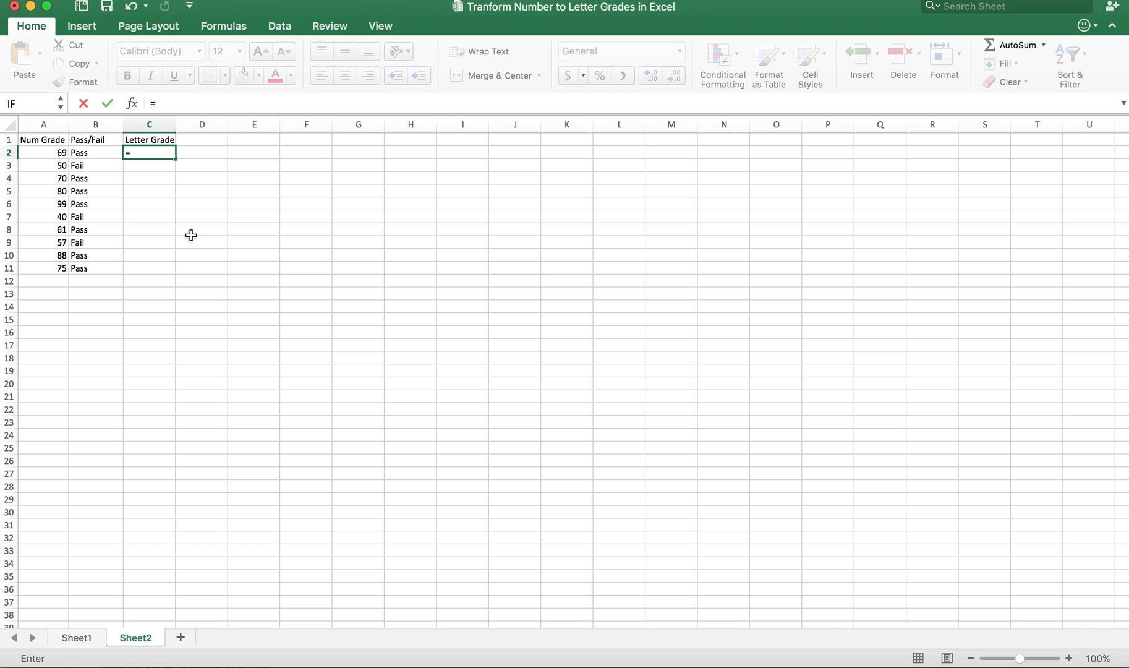
{"action": "type", "text": "IF("}
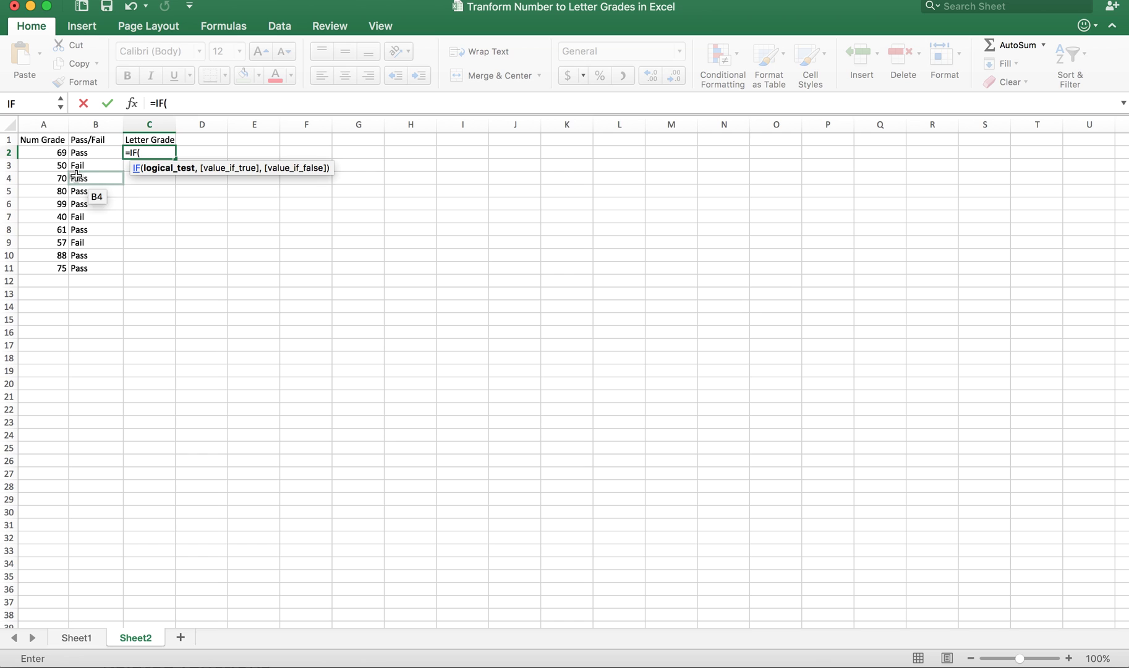
{"action": "left_click", "coordinate": [59, 155]}
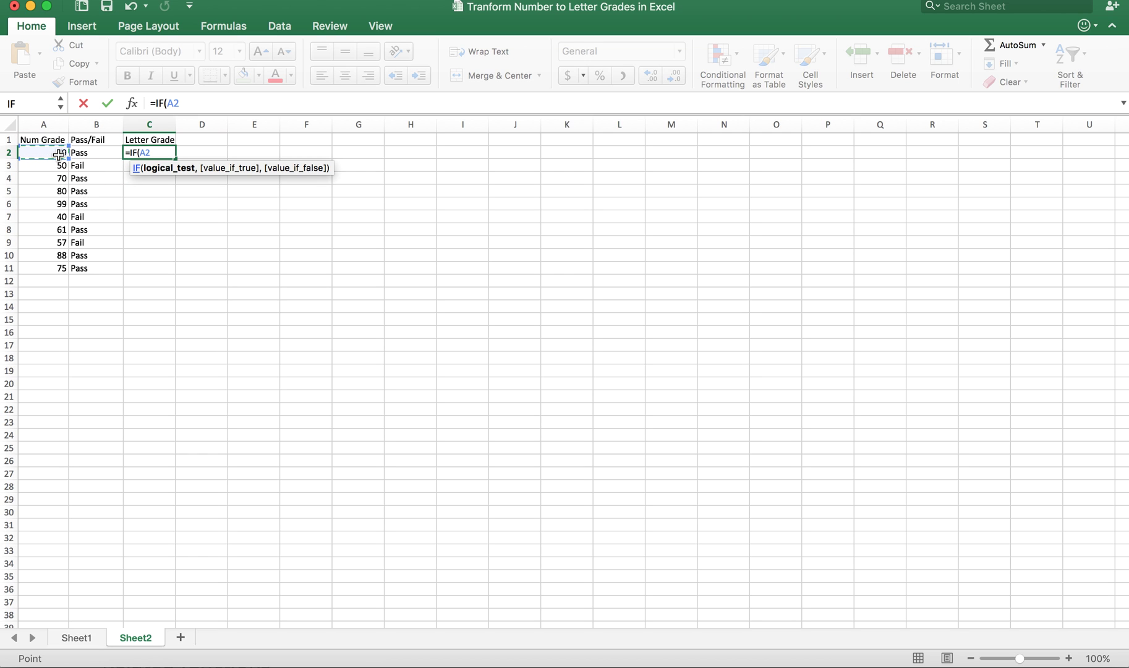
{"action": "type", "text": ">=90"}
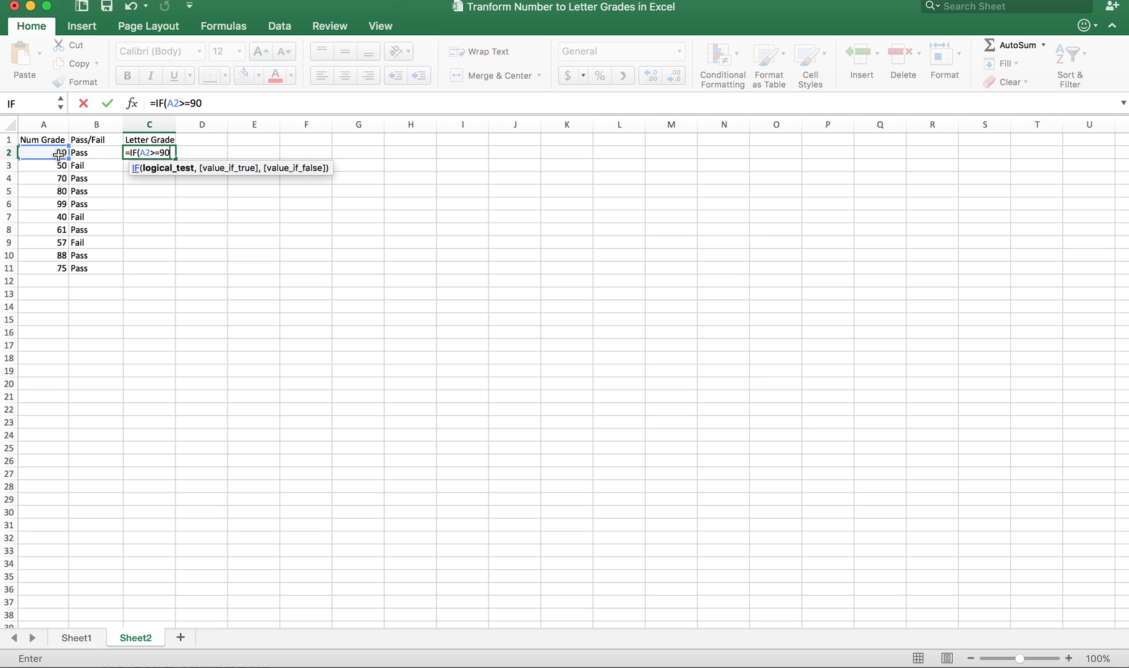
{"action": "type", "text": ","}
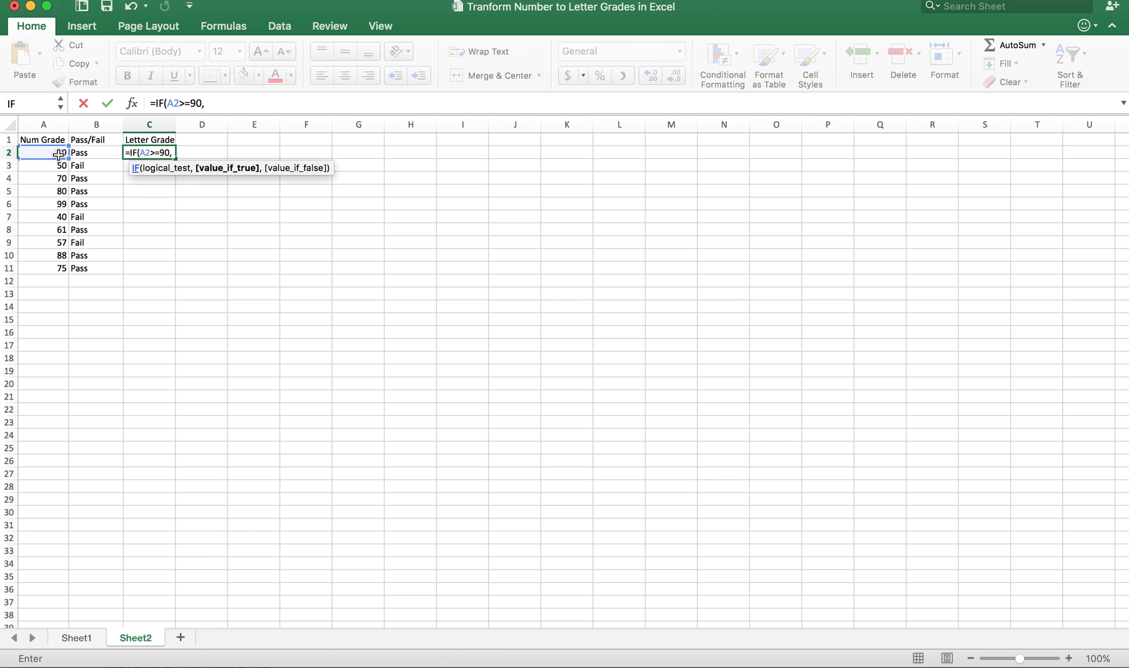
{"action": "type", "text": "\"A\", IF"}
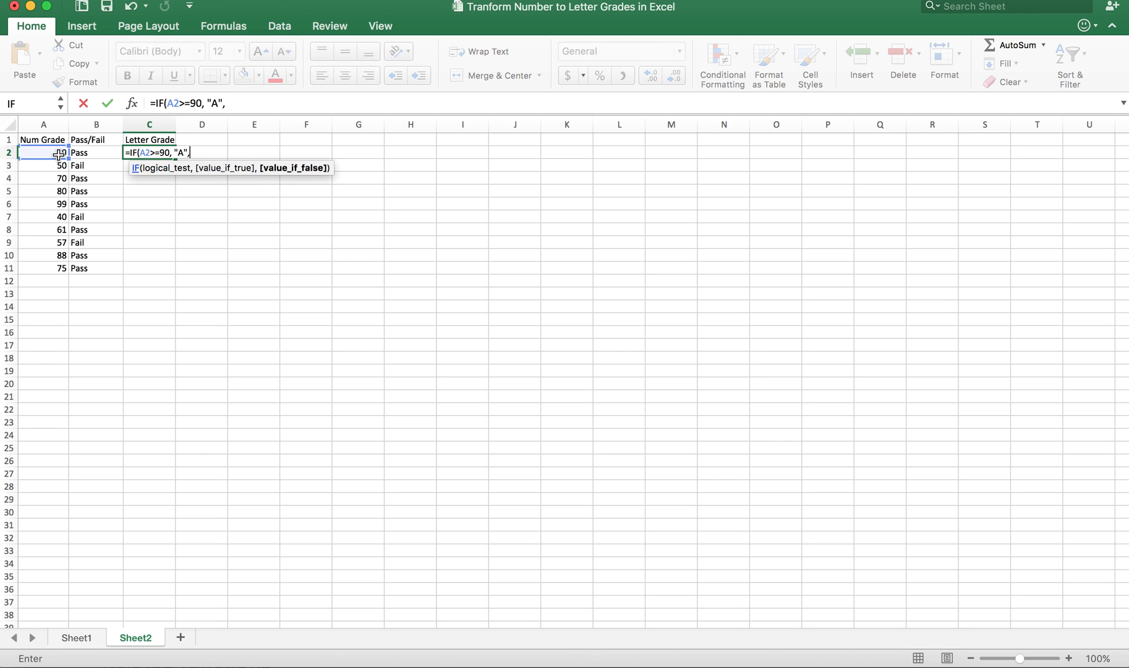
{"action": "type", "text": "("}
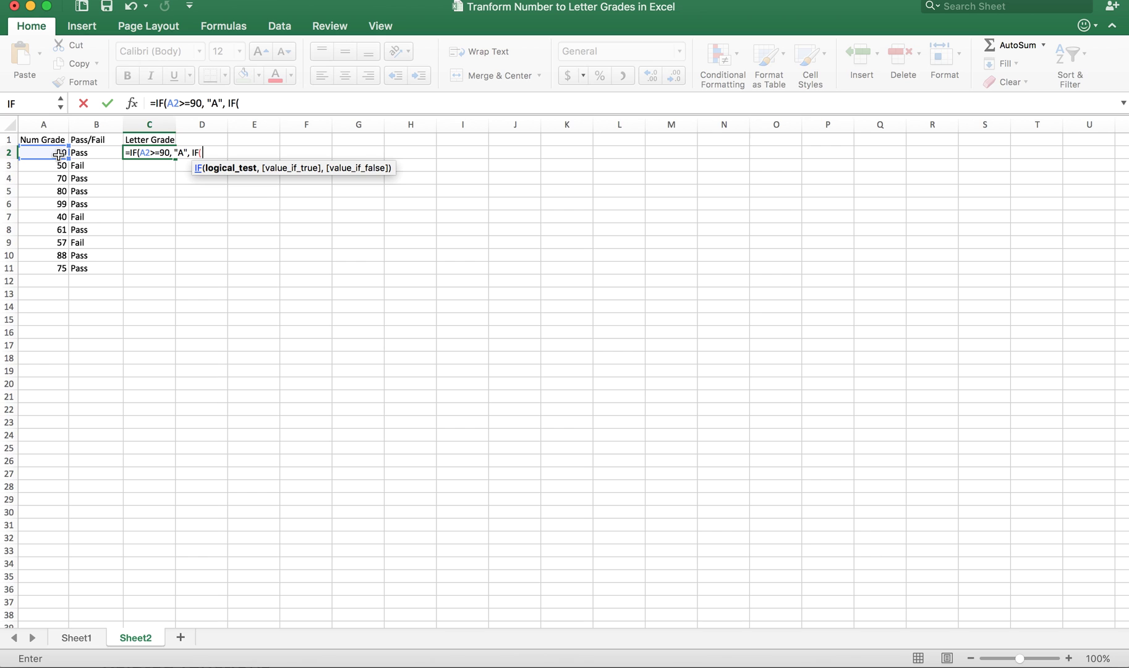
{"action": "left_click", "coordinate": [37, 148]}
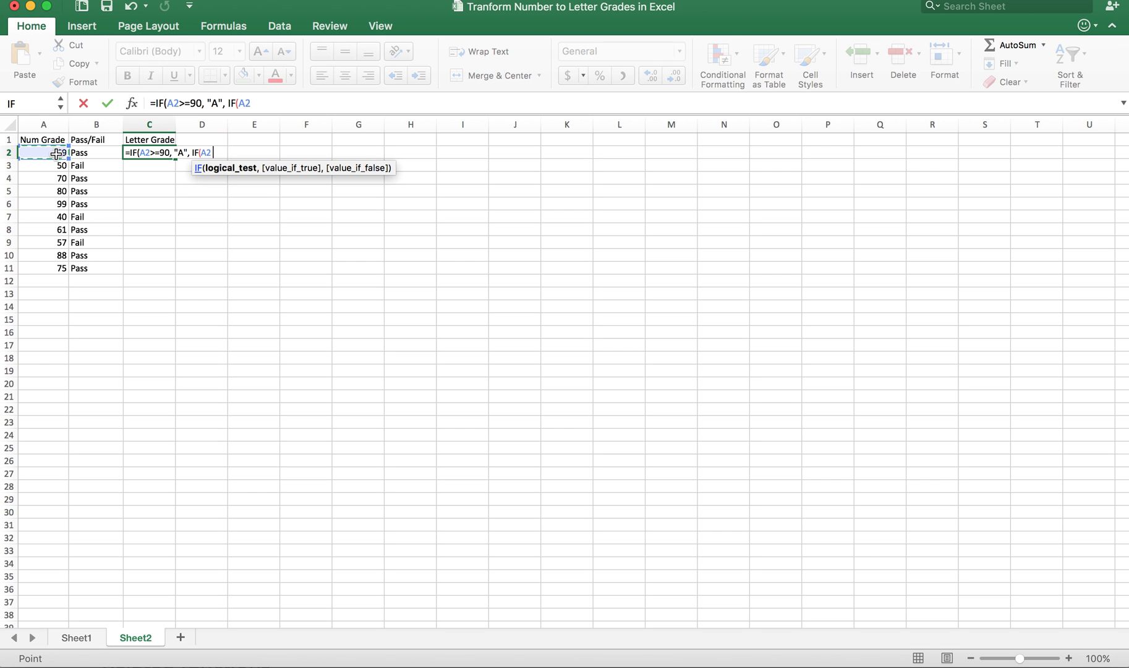
{"action": "type", "text": ">=80,"}
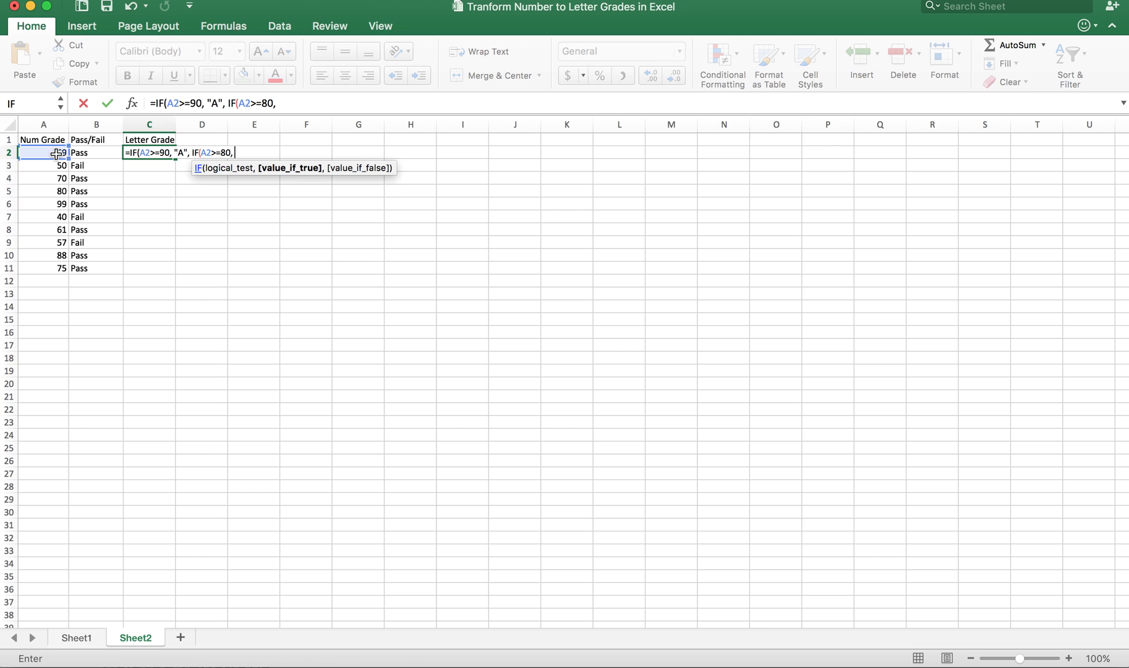
{"action": "type", "text": " \"G"}
{"action": "key", "text": "BackSpace"}
{"action": "type", "text": "B\","}
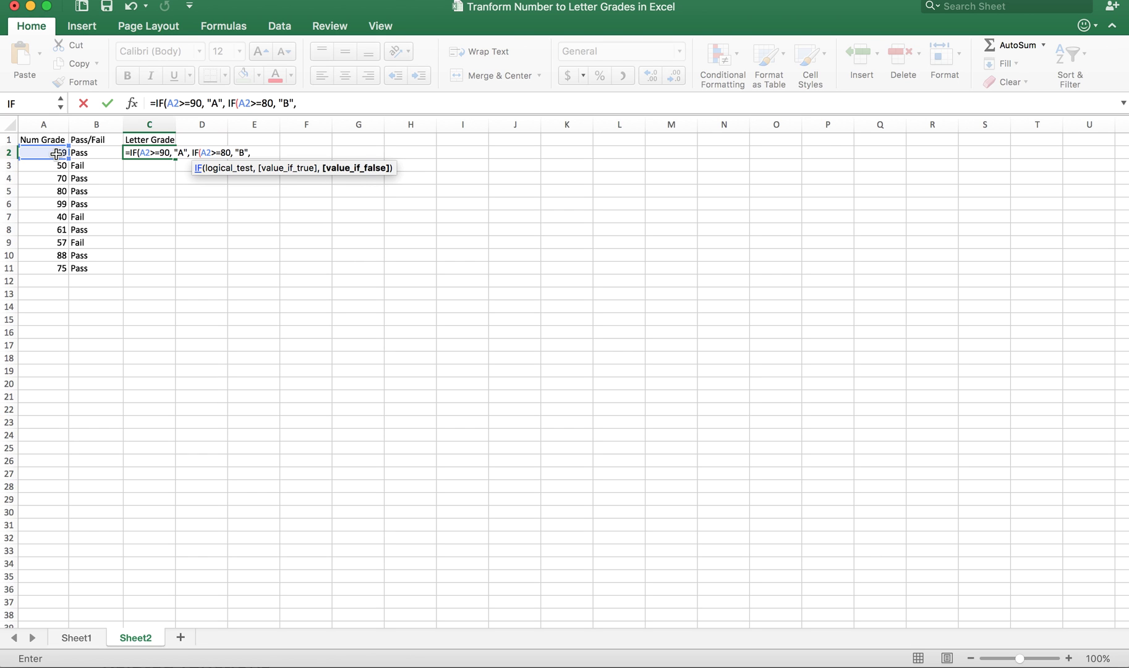
{"action": "type", "text": " IF("}
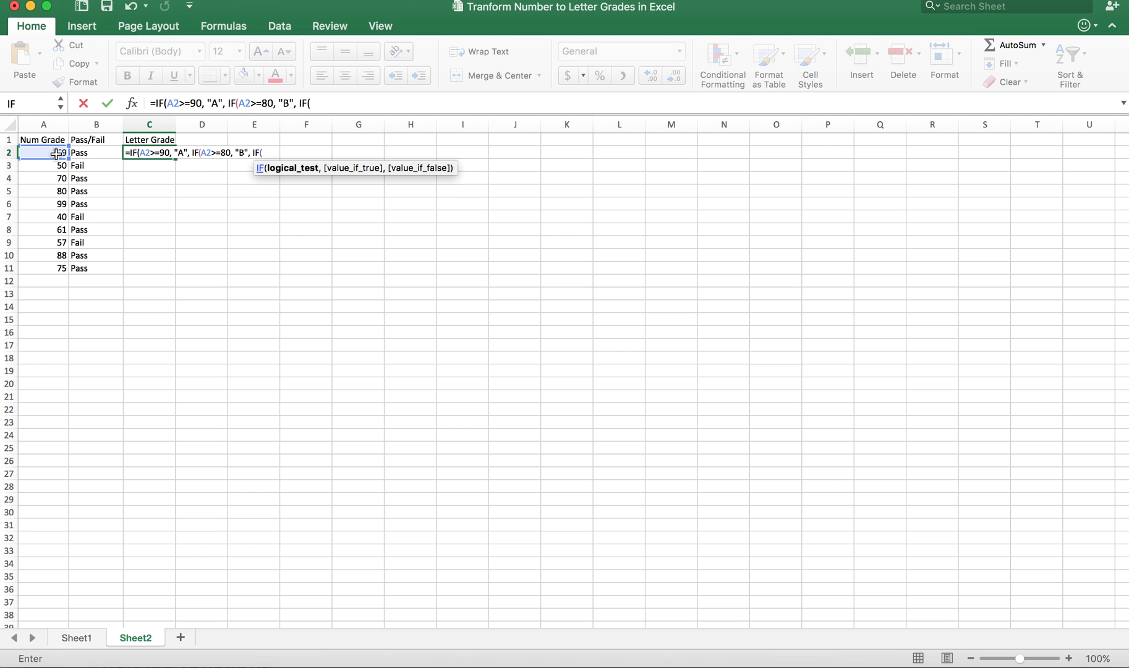
Step: Finish the formula with C (>=70), D (>=60) and F branches and commit it
{"action": "left_click", "coordinate": [53, 152]}
{"action": "type", "text": ">="}
{"action": "type", "text": "7"}
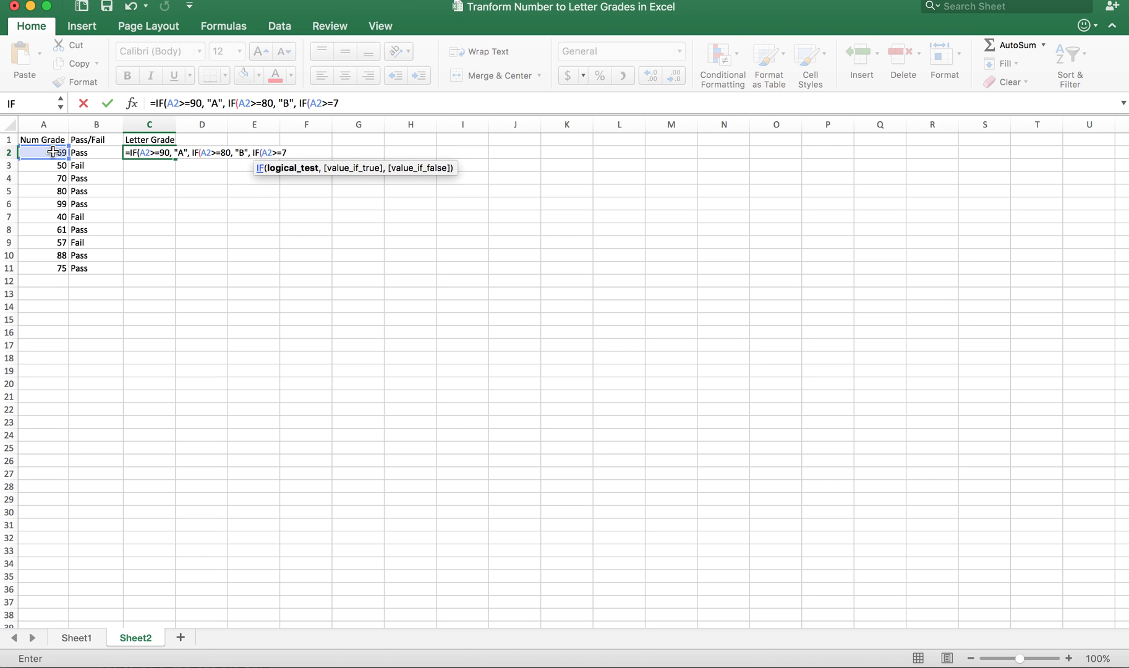
{"action": "type", "text": "0, \"C"}
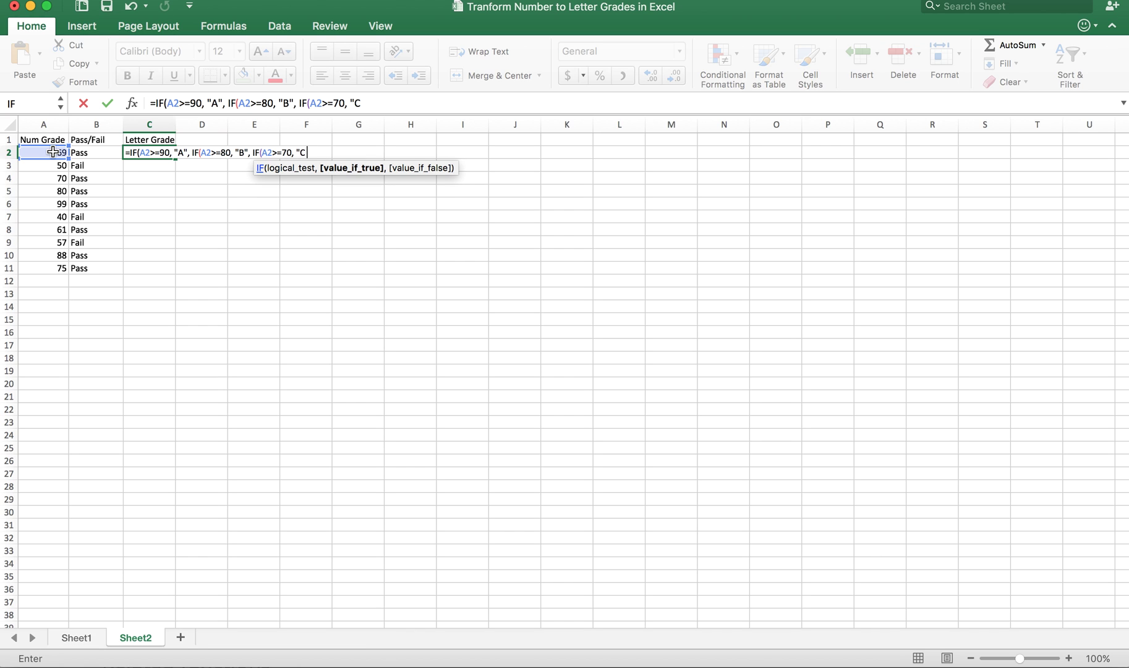
{"action": "type", "text": "\", I"}
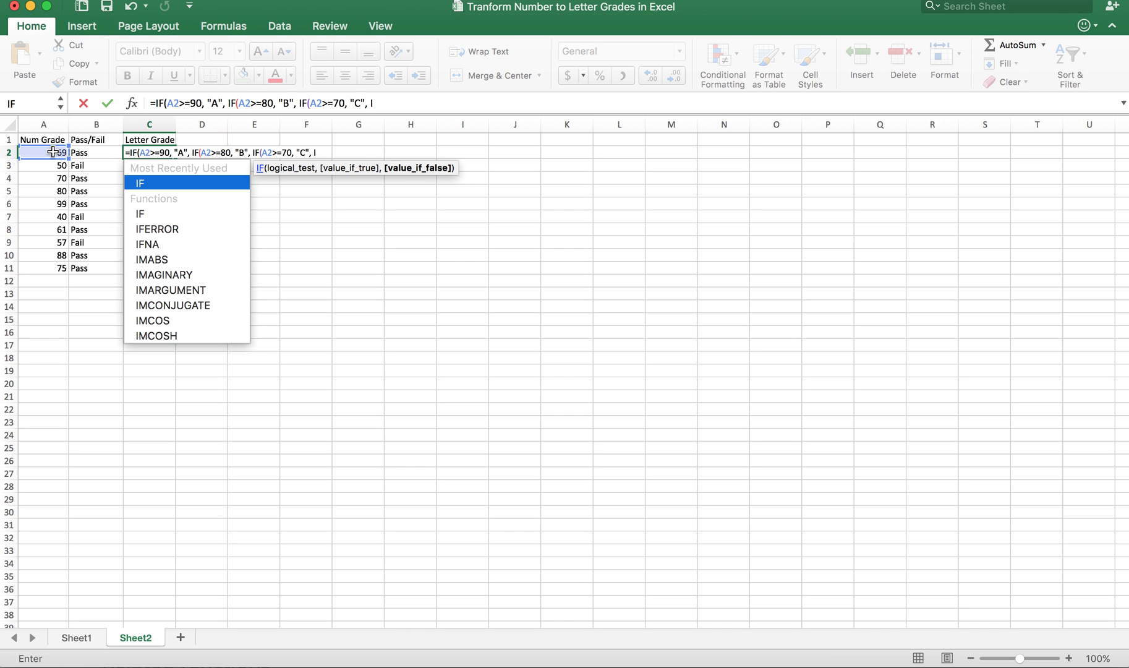
{"action": "type", "text": "F"}
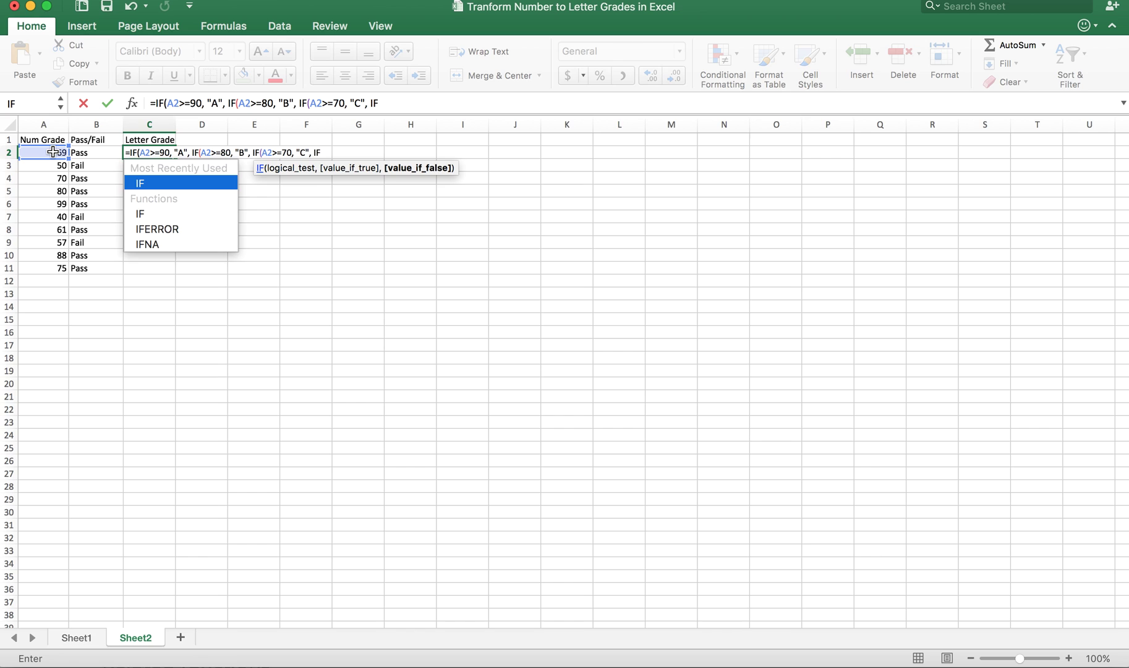
{"action": "type", "text": "("}
{"action": "left_click", "coordinate": [44, 153]}
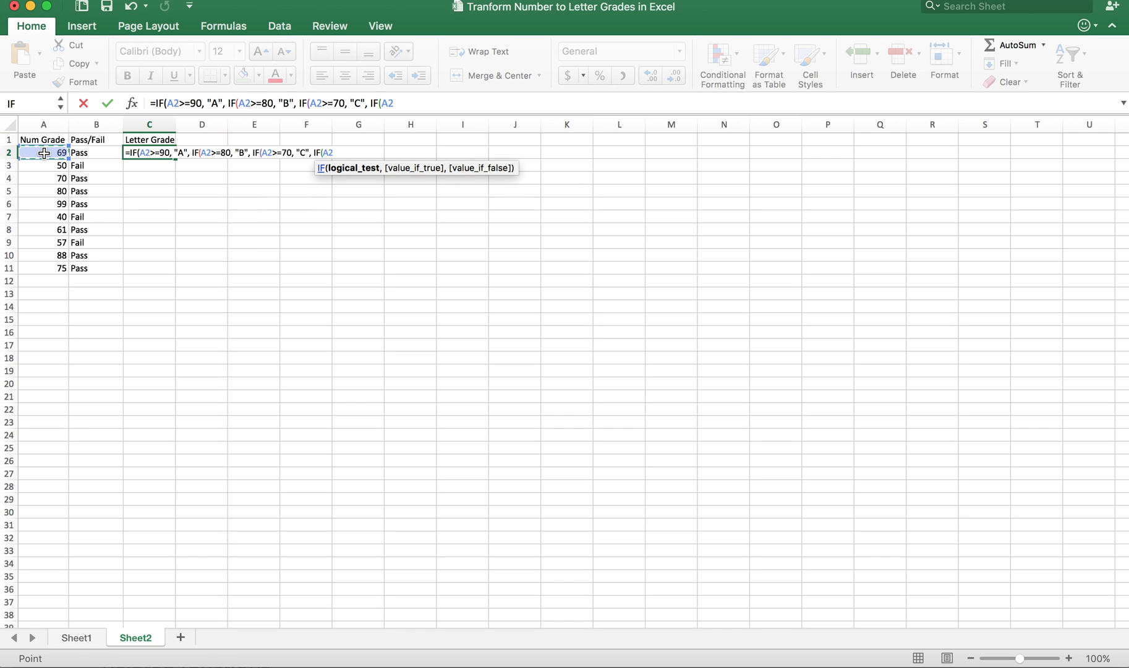
{"action": "type", "text": "IF(A2>=60,"}
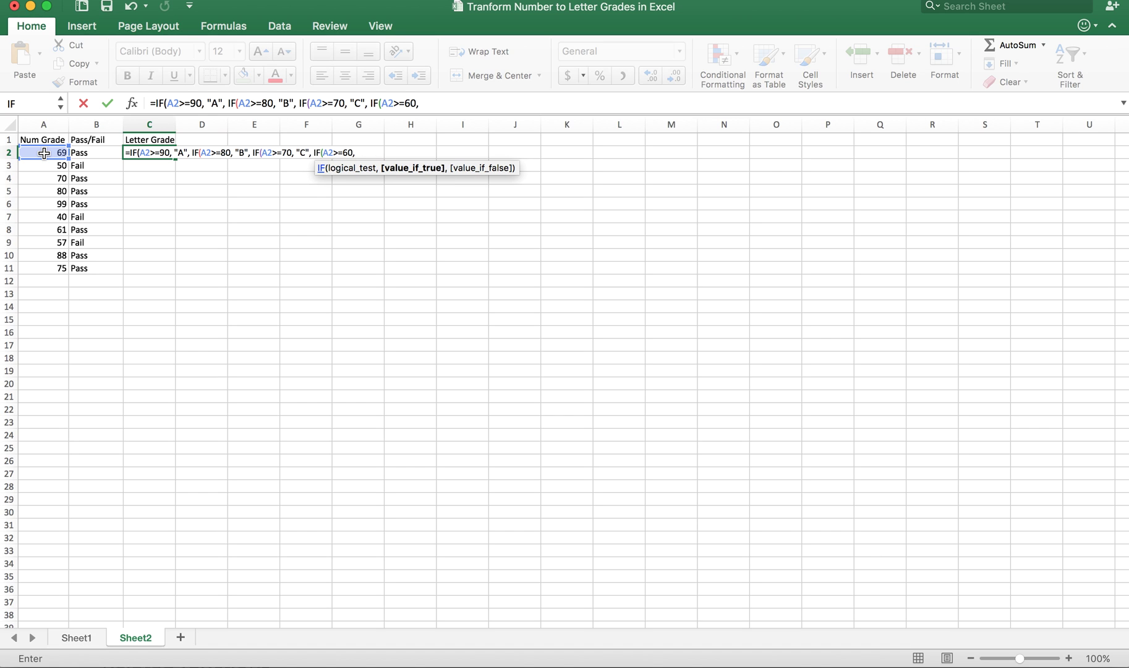
{"action": "type", "text": " \"D\","}
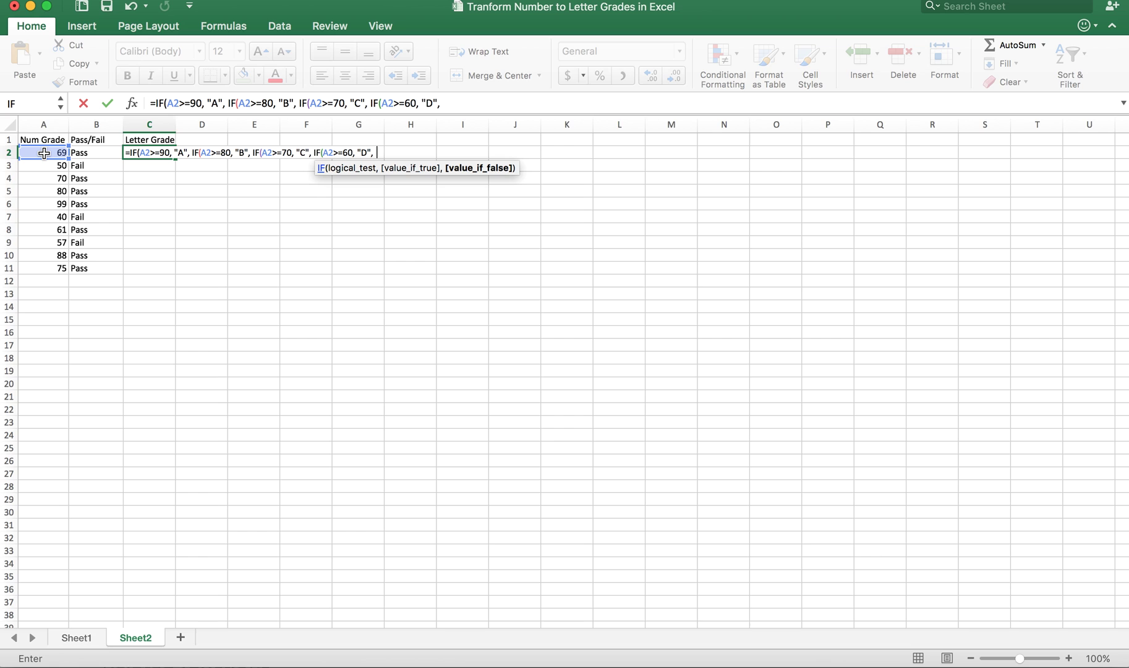
{"action": "type", "text": " \"F\")))"}
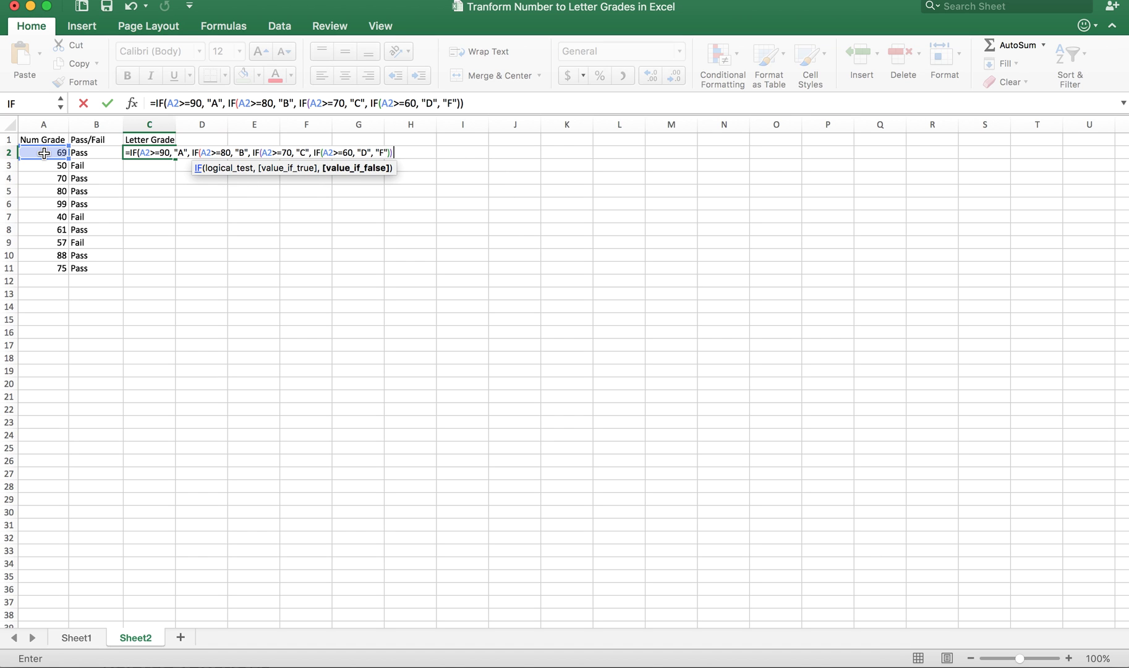
{"action": "type", "text": ")"}
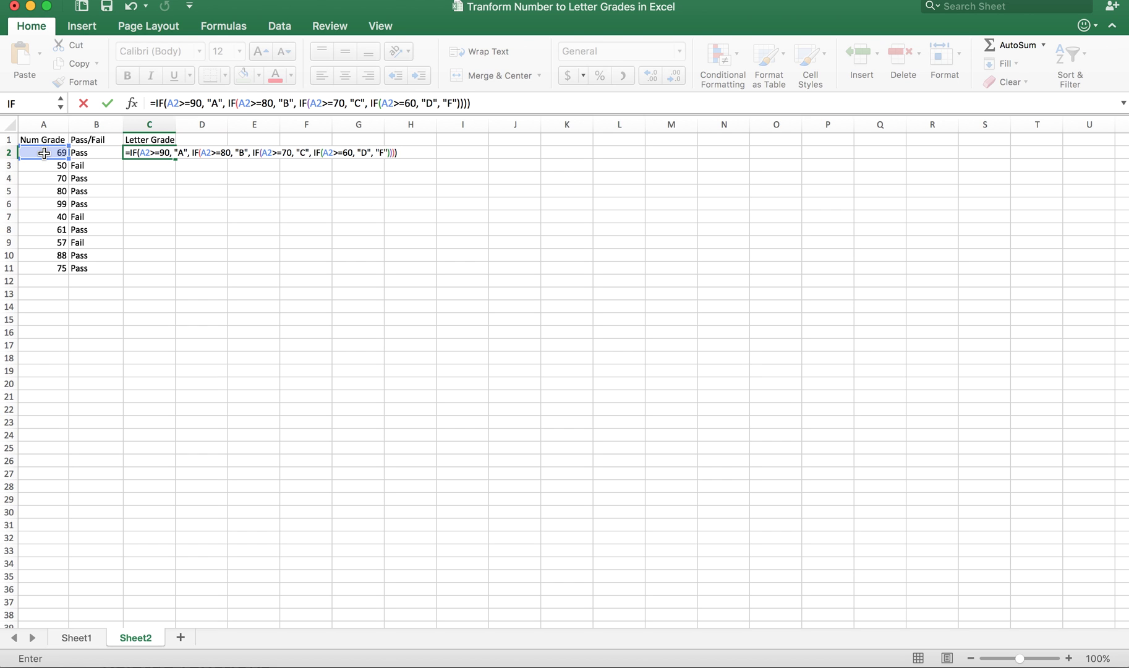
{"action": "key", "text": "Return"}
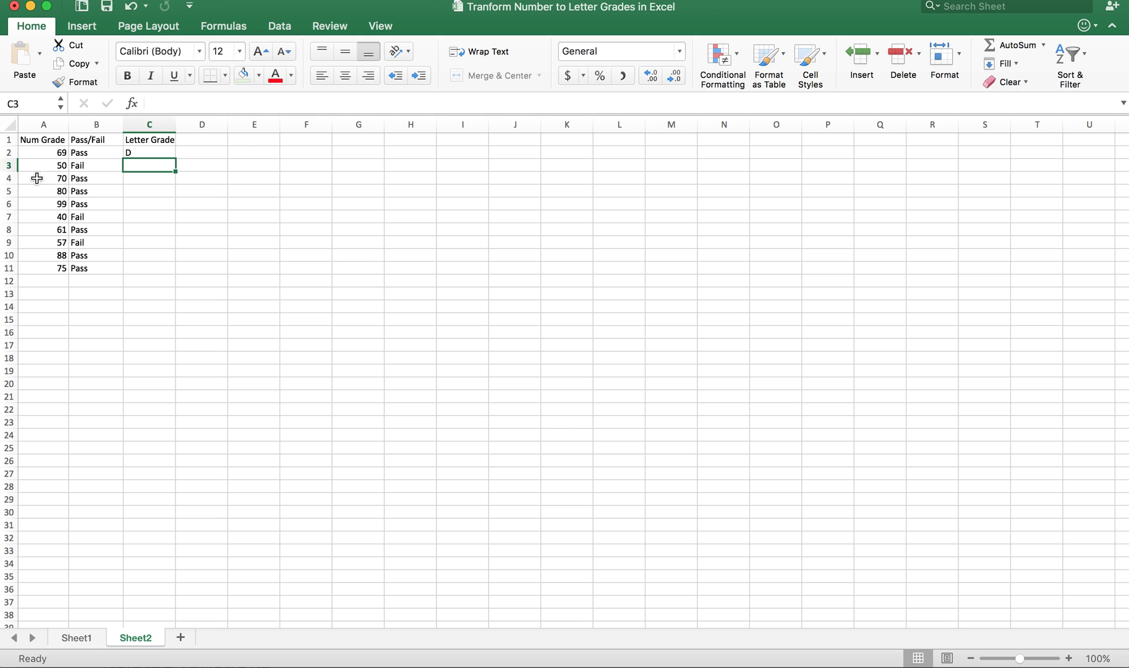
Step: Copy C2's letter-grade formula down to C11 and check the copies in C4–C8
{"action": "left_click", "coordinate": [149, 155]}
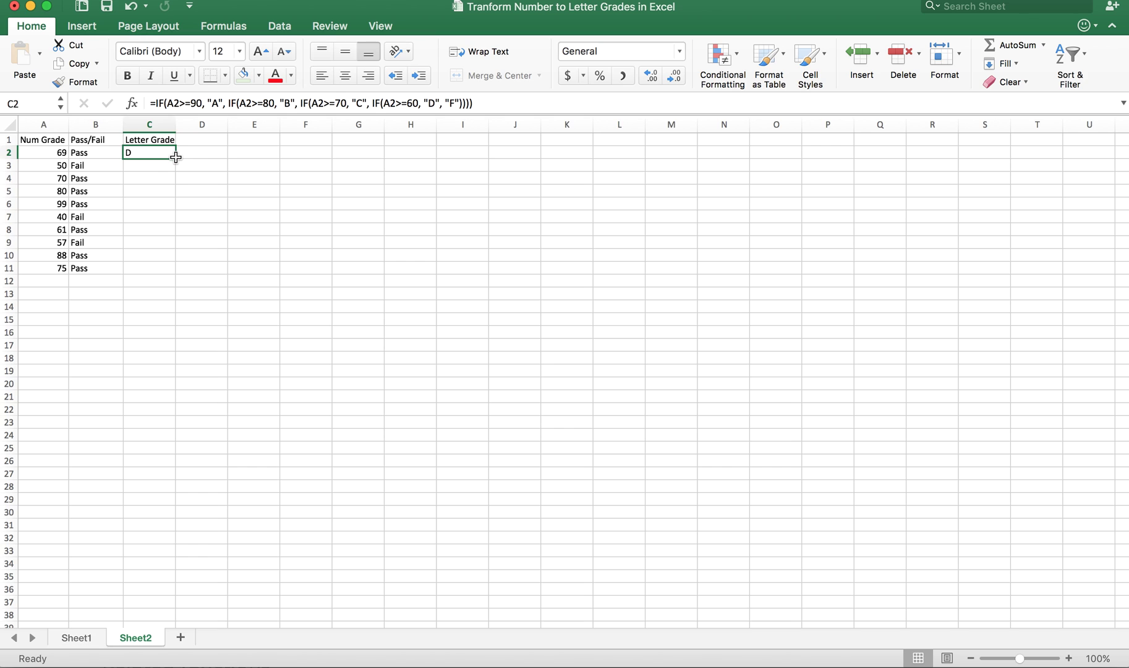
{"action": "left_click_drag", "start_coordinate": [176, 157], "coordinate": [177, 273]}
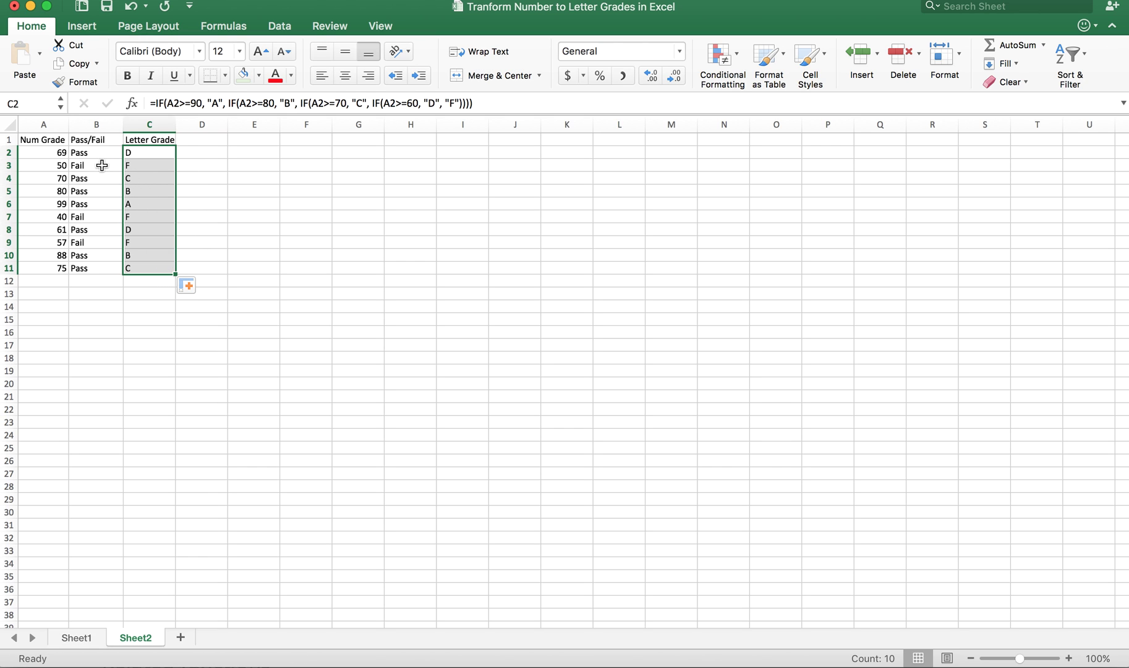
{"action": "left_click", "coordinate": [138, 183]}
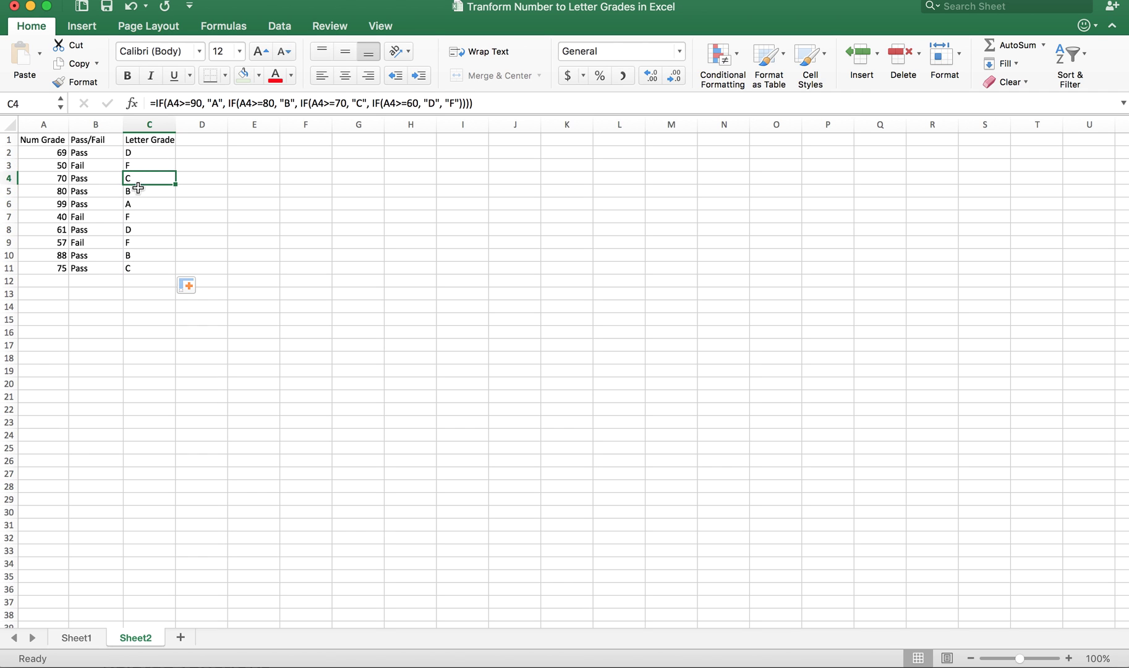
{"action": "left_click", "coordinate": [136, 194]}
{"action": "left_click", "coordinate": [137, 209]}
{"action": "left_click", "coordinate": [137, 220]}
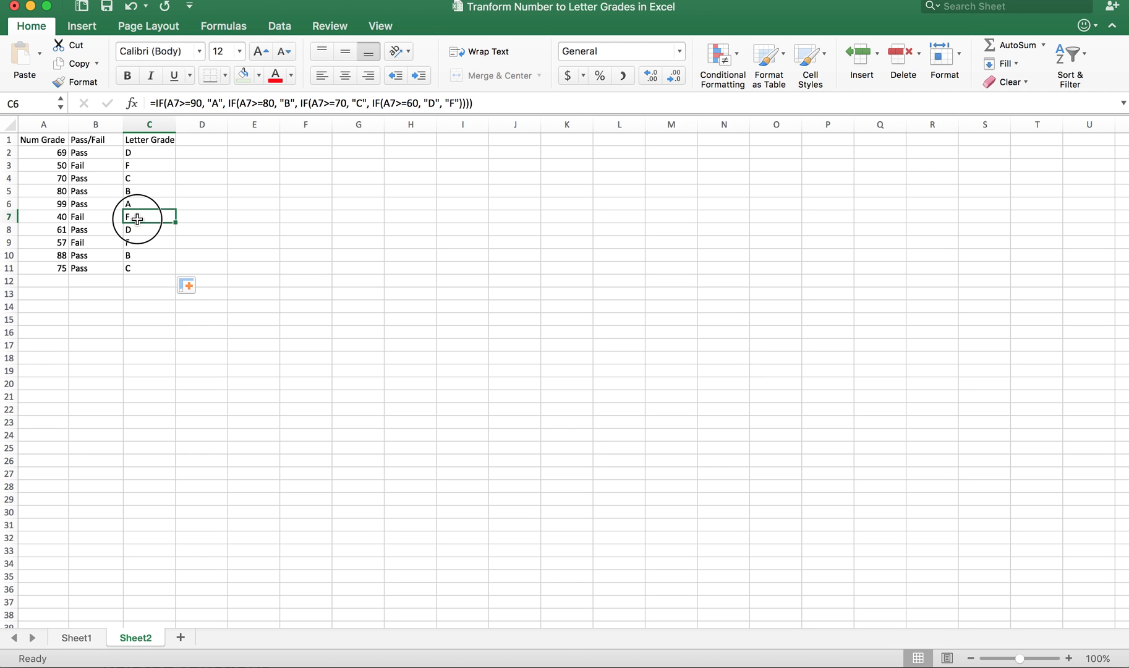
{"action": "left_click", "coordinate": [137, 233]}
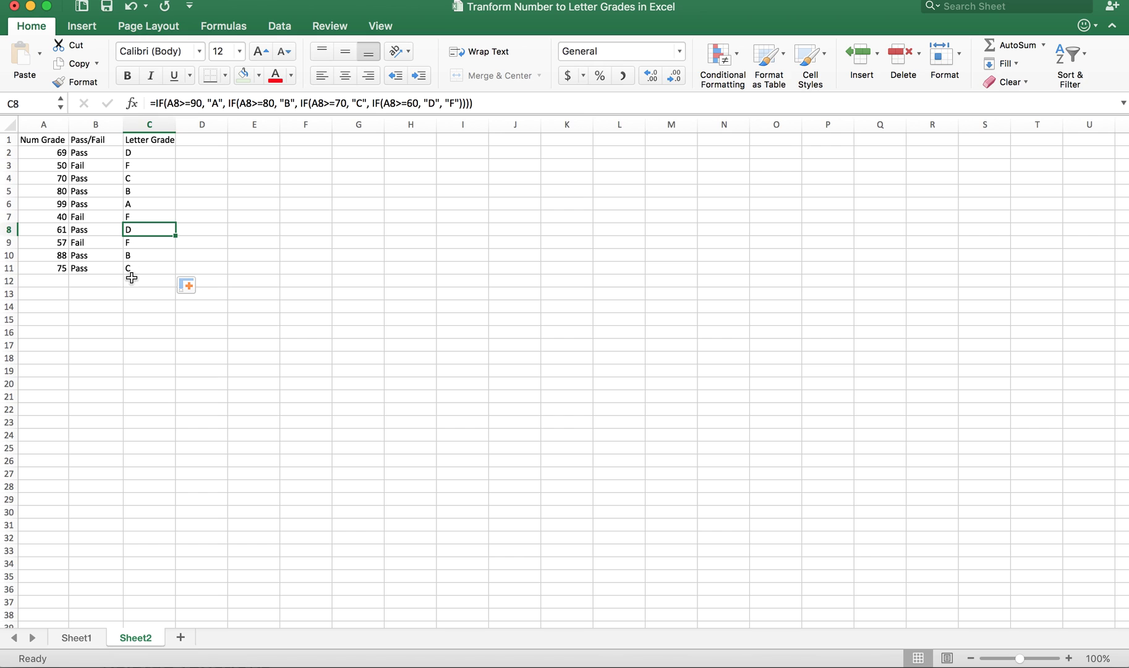